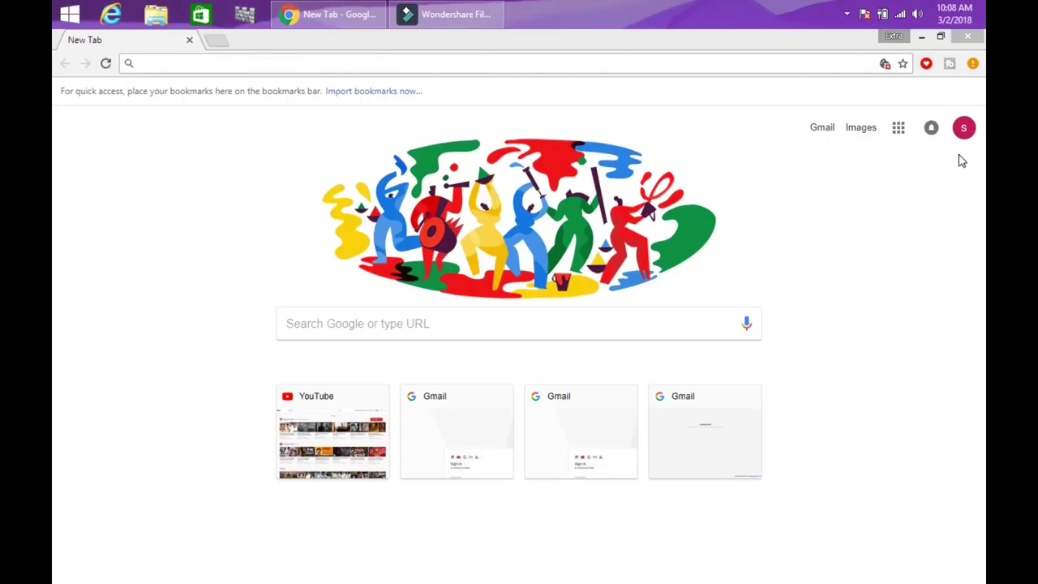
Check the Google account panel, dismiss it, and bring up the Google apps launcher.
left_click(963, 130)
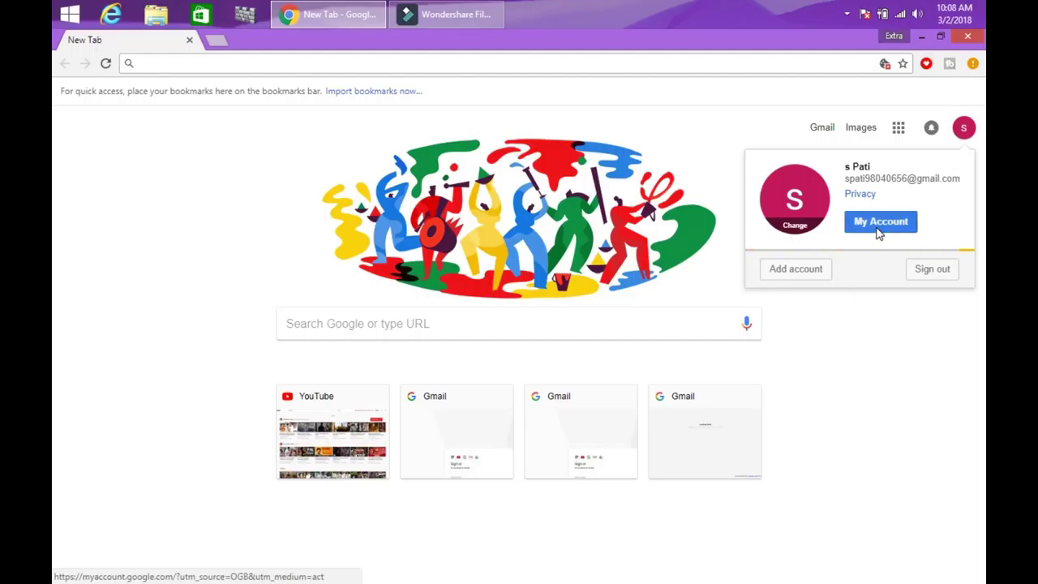
left_click(869, 326)
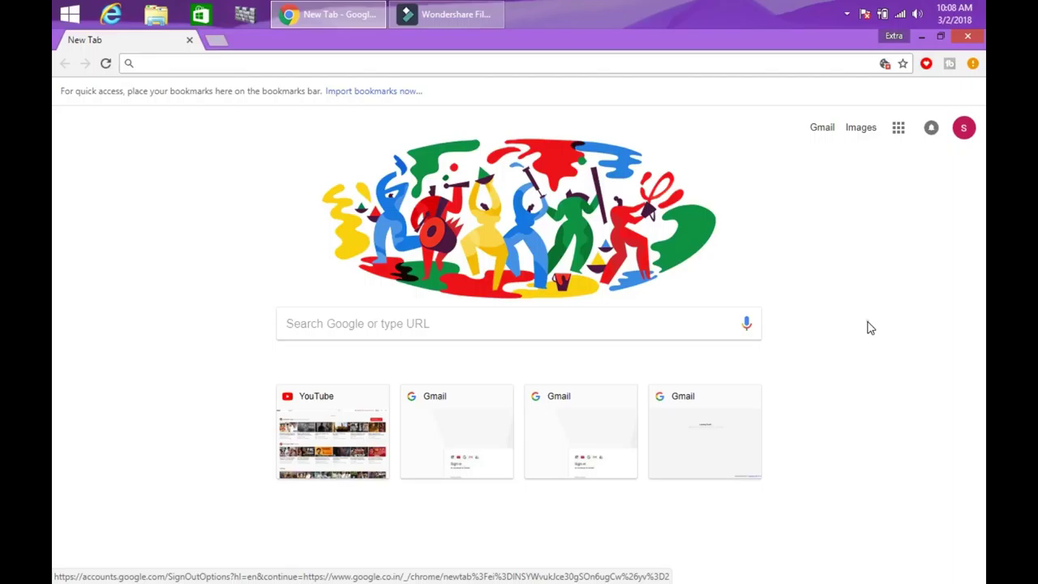
left_click(897, 130)
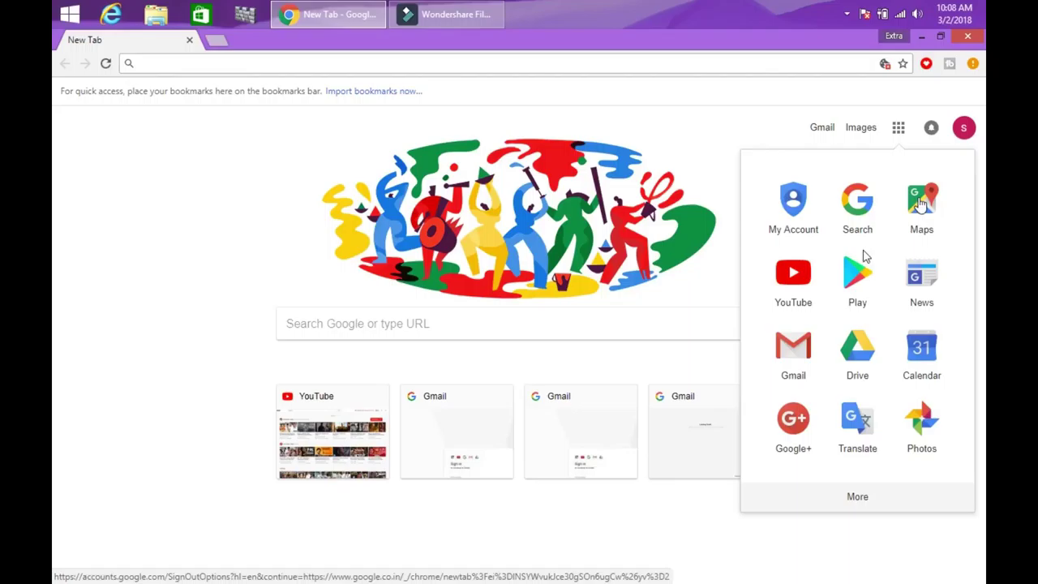
Go to YouTube from the Google apps launcher.
left_click(793, 283)
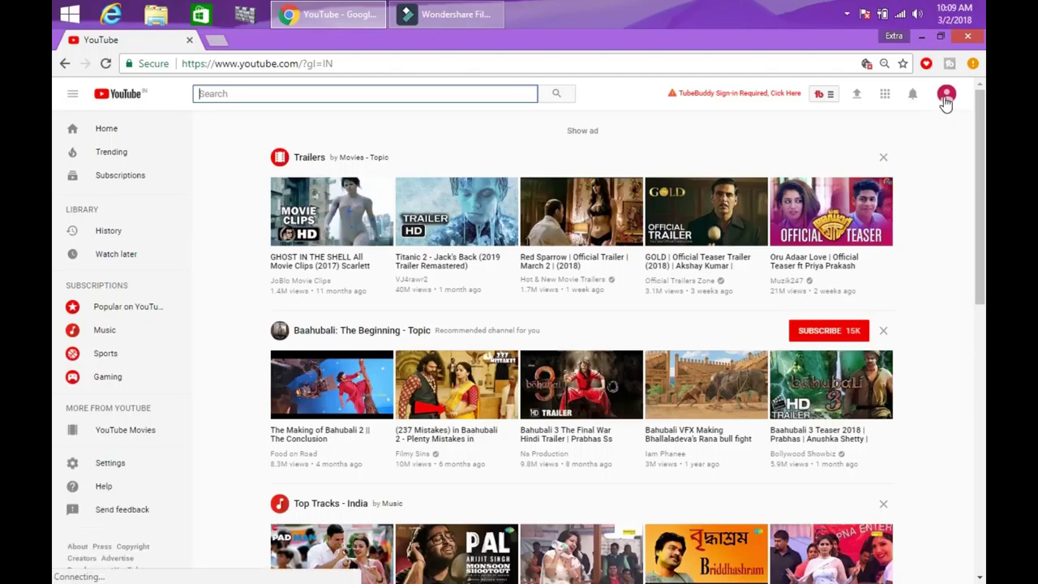
Go to My channel from the YouTube account menu.
left_click(946, 103)
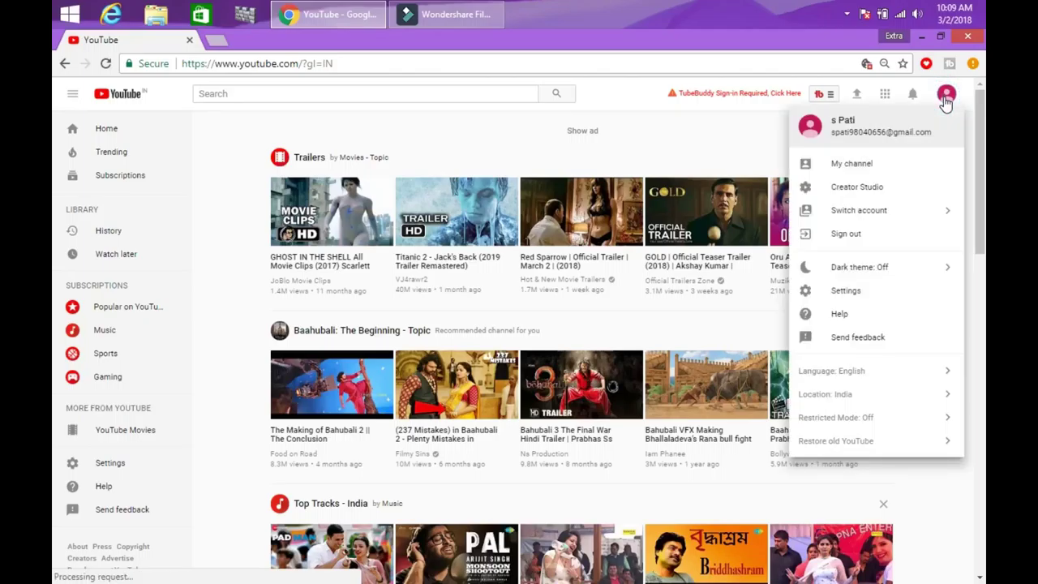
left_click(857, 167)
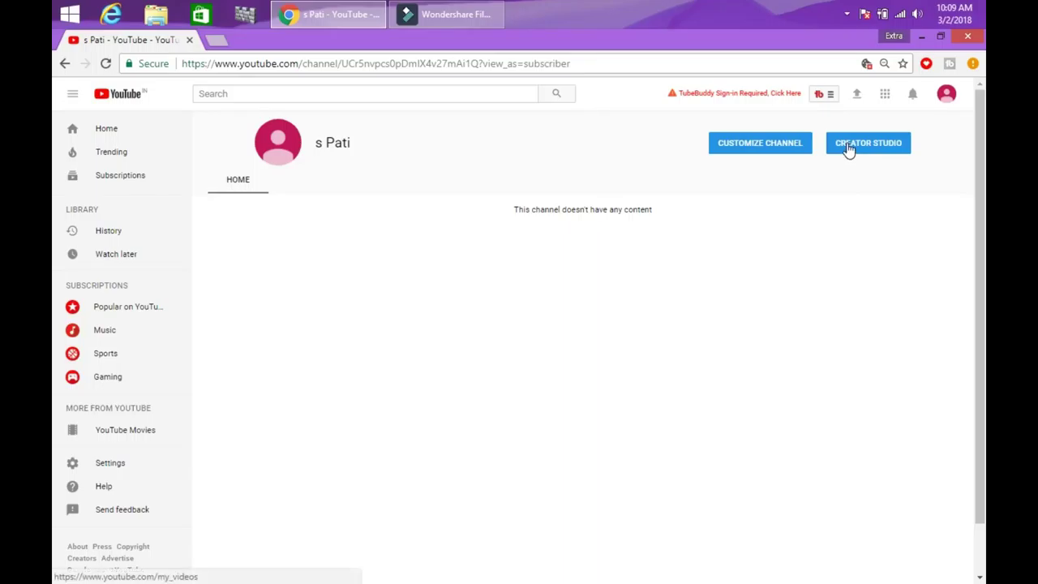
Go to Creator Studio's Video Manager from the channel page.
left_click(848, 149)
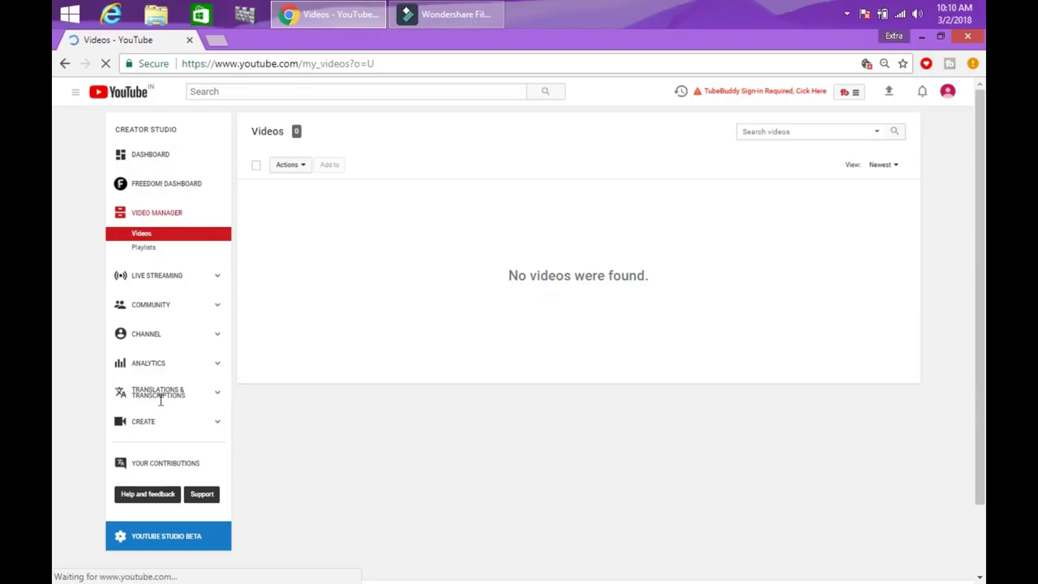
Show the Channel Status and features page and review its feature cards, including Monetization.
left_click(151, 341)
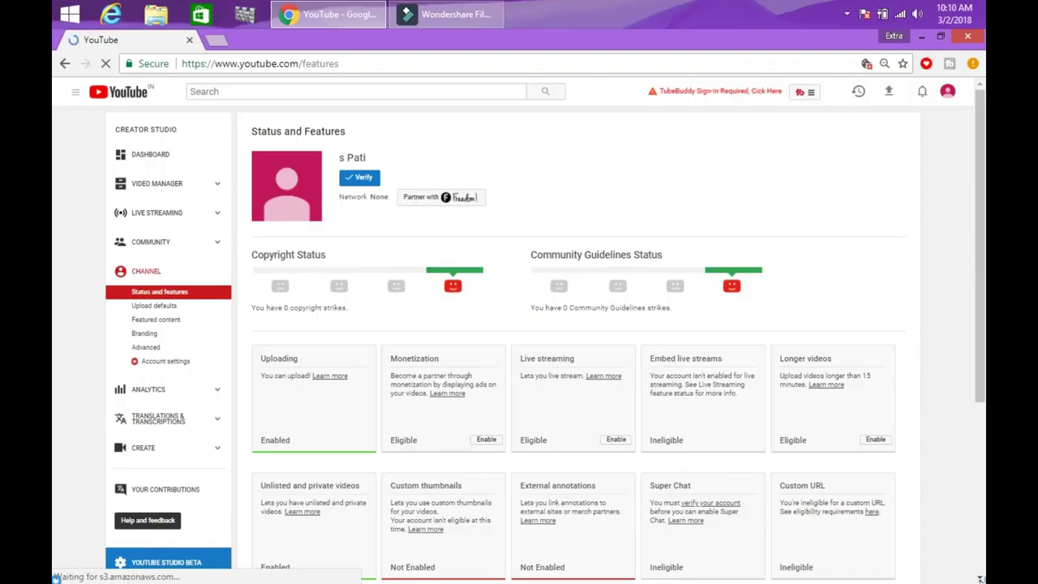
scroll(979, 578, "down", 1)
scroll(973, 559, "down", 1)
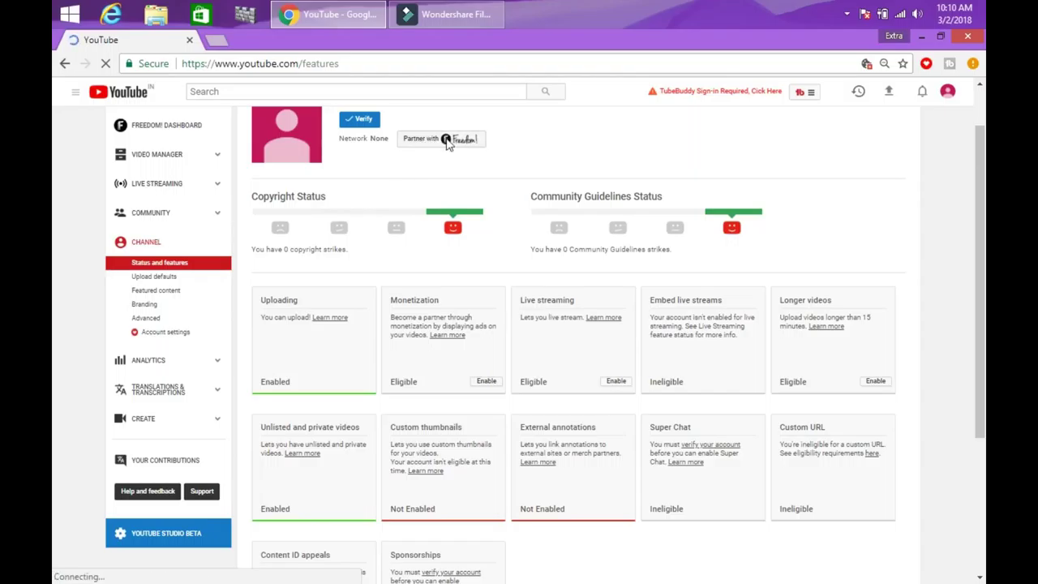
left_click(979, 88)
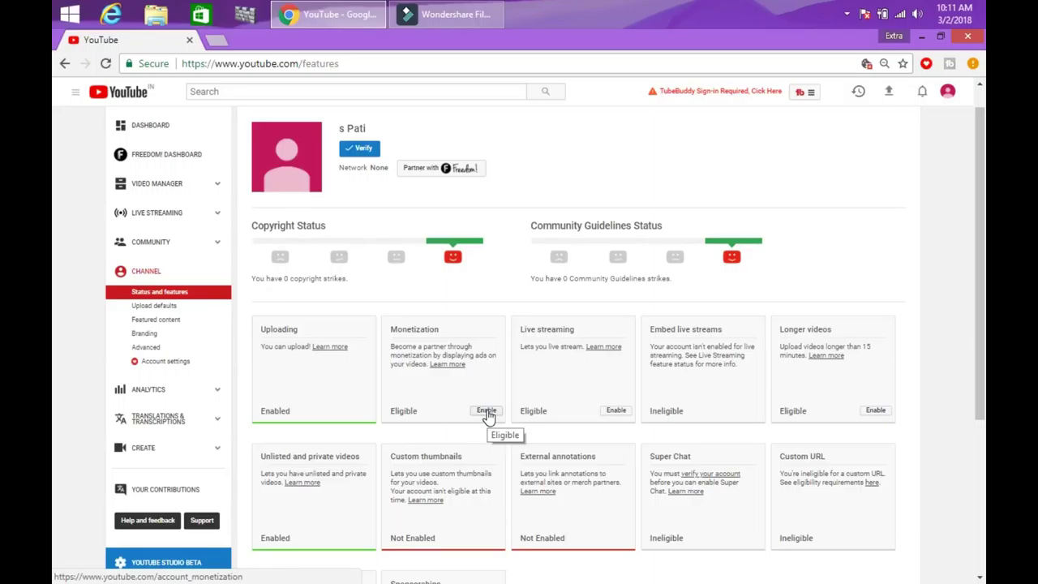
left_click(486, 411)
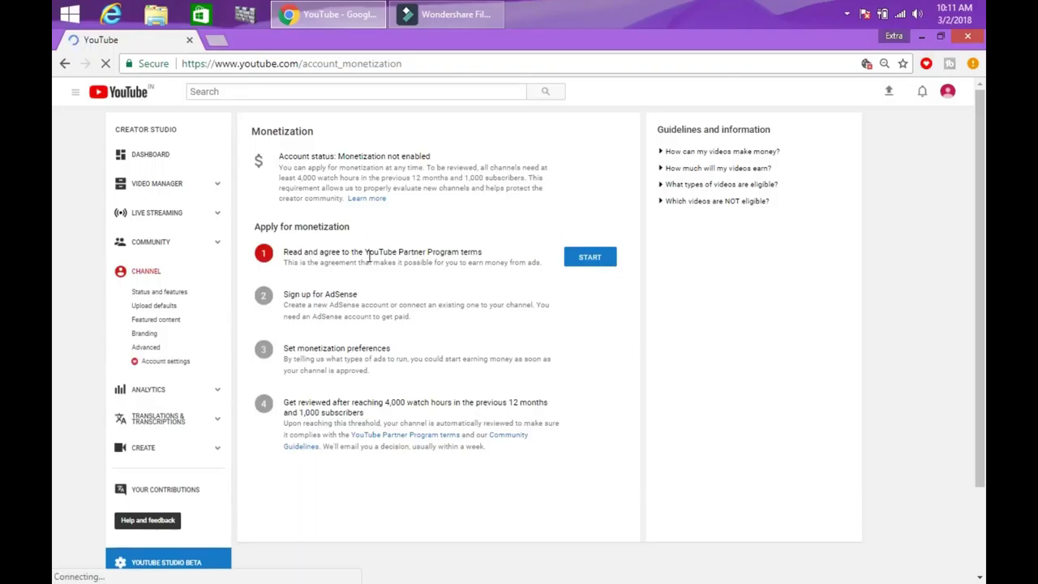
left_click(589, 259)
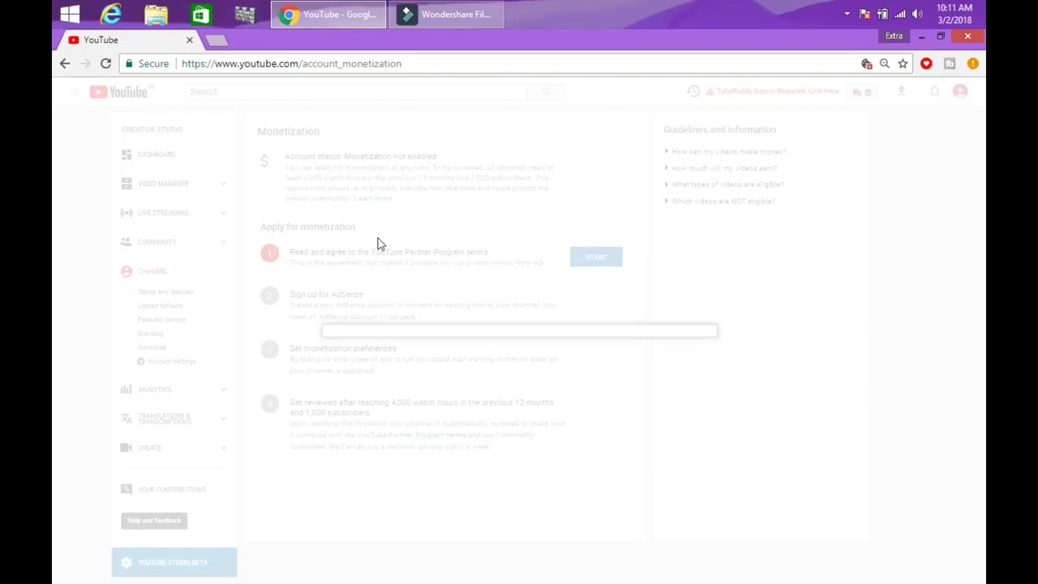
left_click(67, 65)
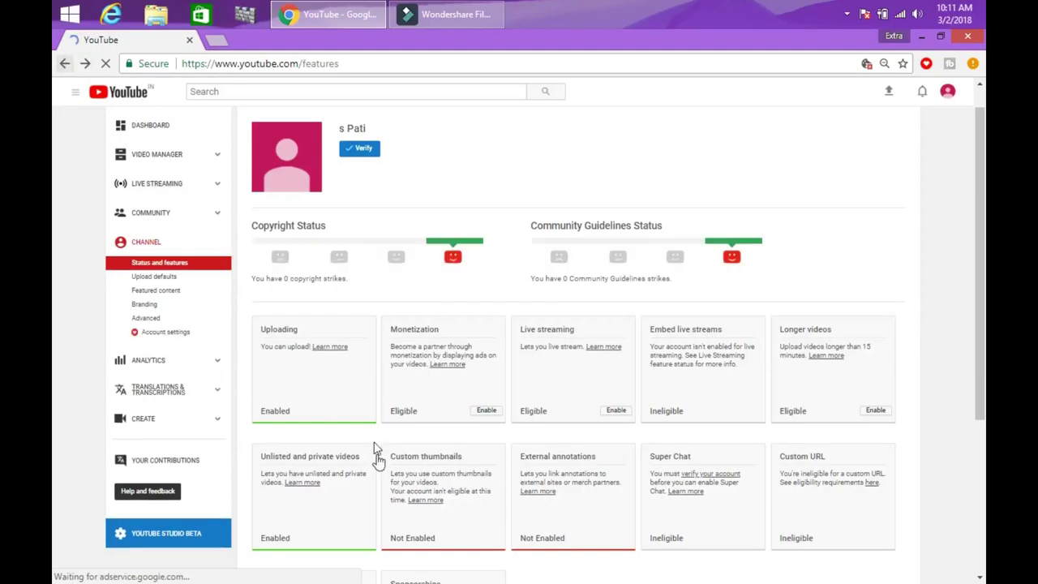
Enable Monetization to reach its four-step application page.
left_click(487, 411)
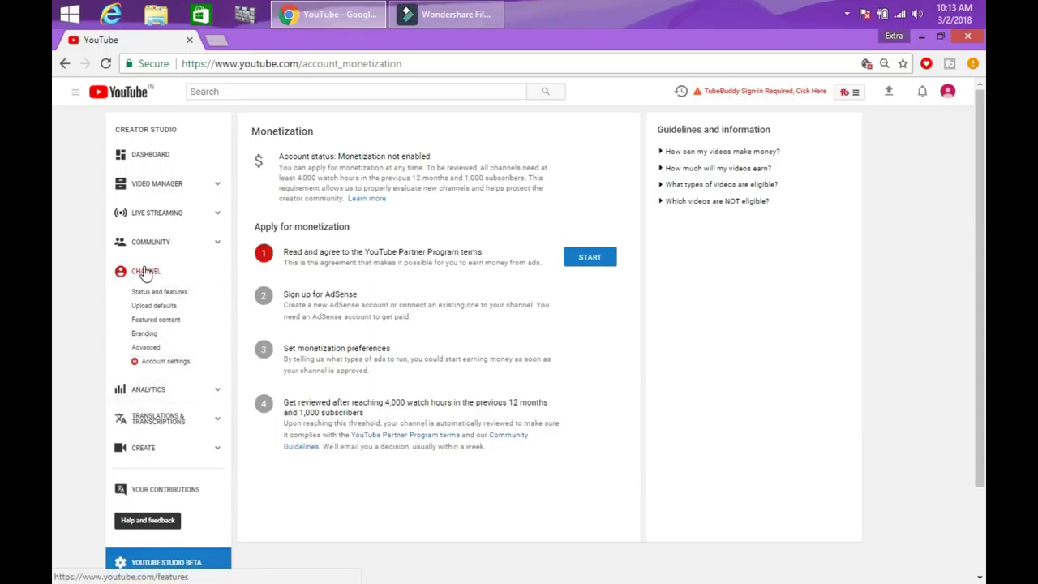
Enable live streaming, choose text-message verification, and submit the account's phone number.
left_click(66, 63)
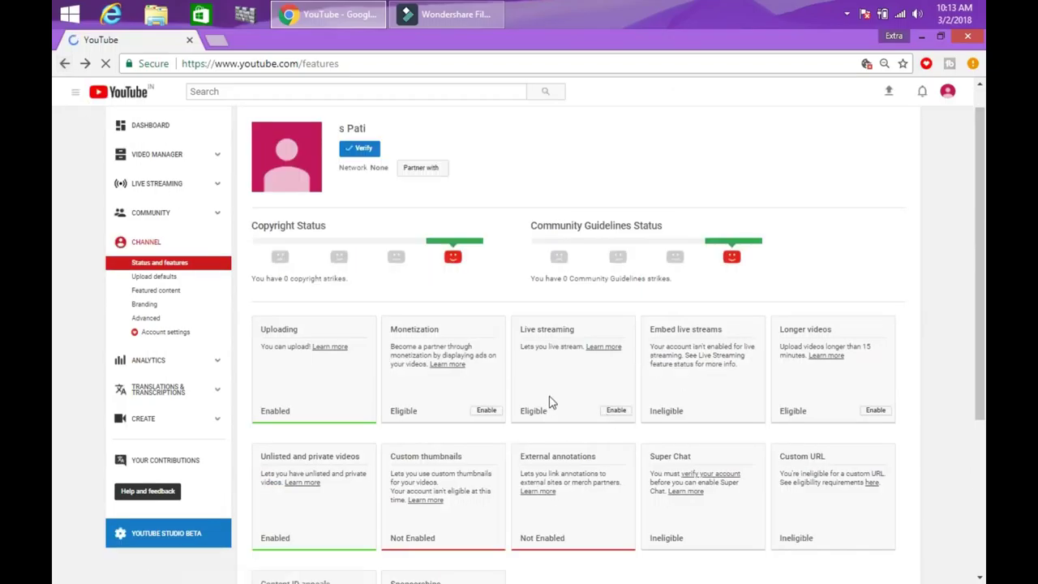
left_click(615, 412)
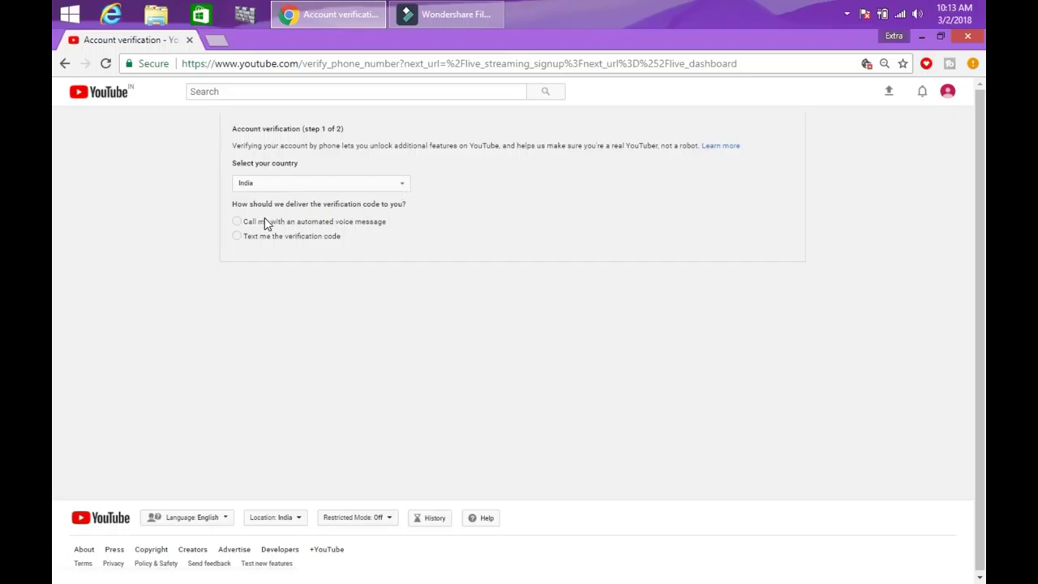
left_click(237, 236)
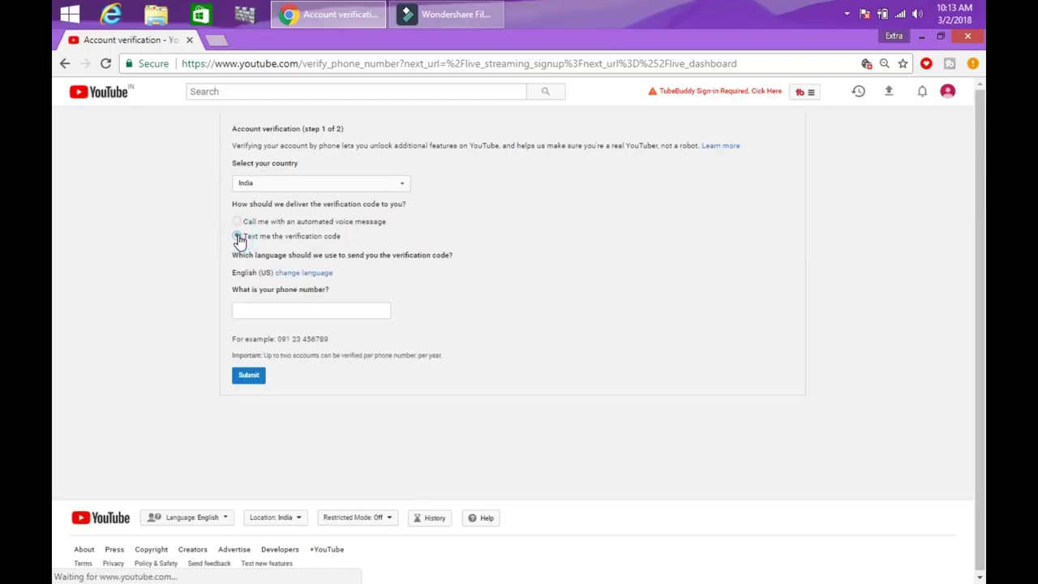
left_click(258, 315)
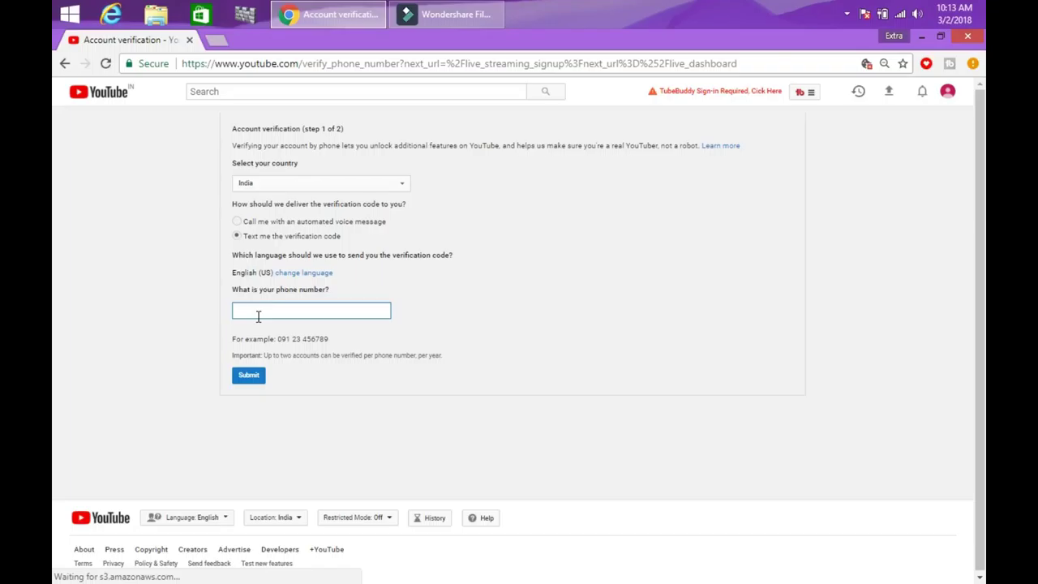
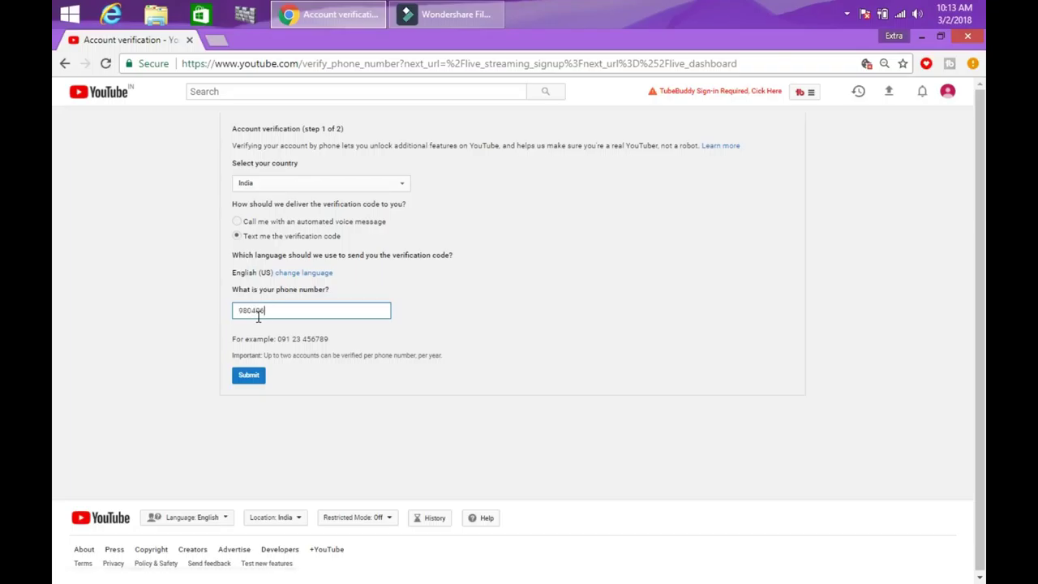
left_click(248, 376)
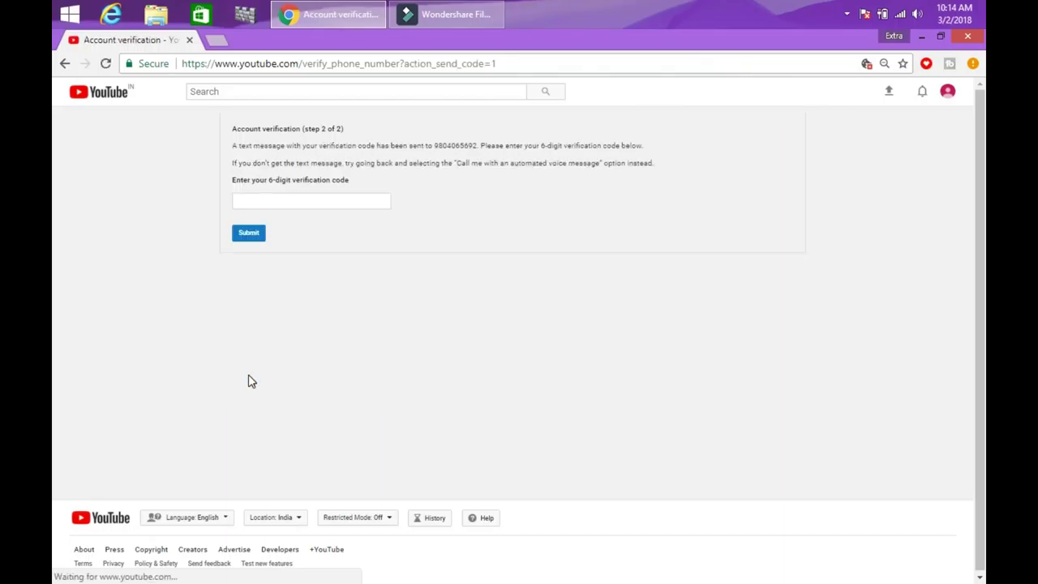
Enter and submit the texted 6-digit verification code, which gets rejected.
left_click(247, 200)
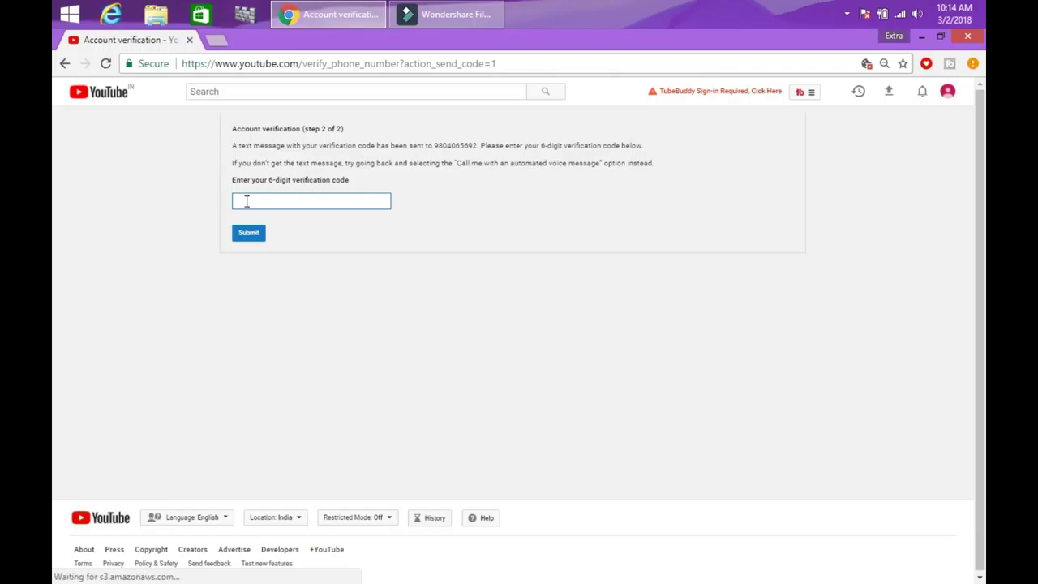
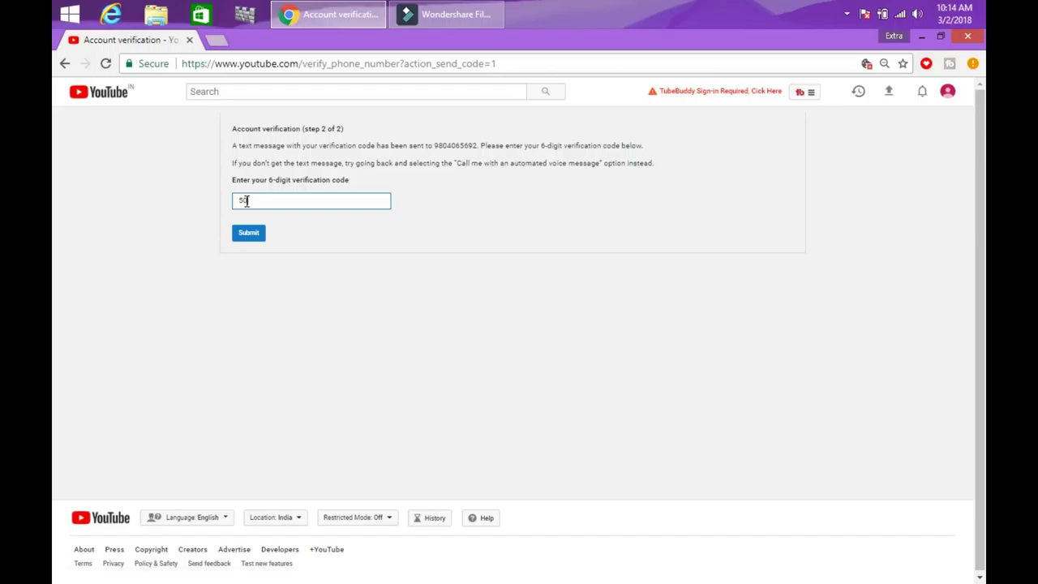
left_click(249, 234)
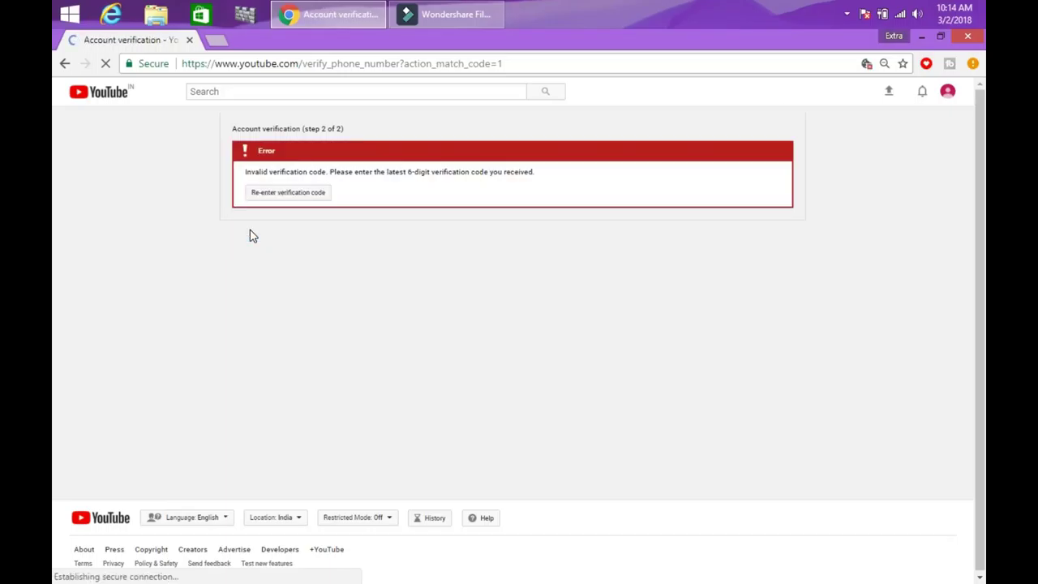
Re-enter the latest verification code, correct a mistyped digit, and submit it.
left_click(279, 193)
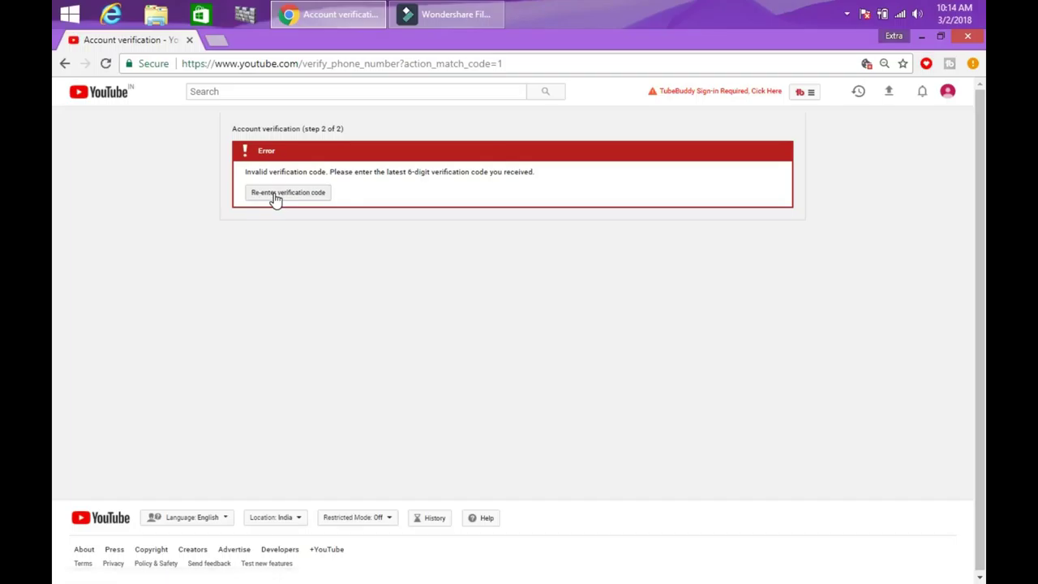
left_click(276, 195)
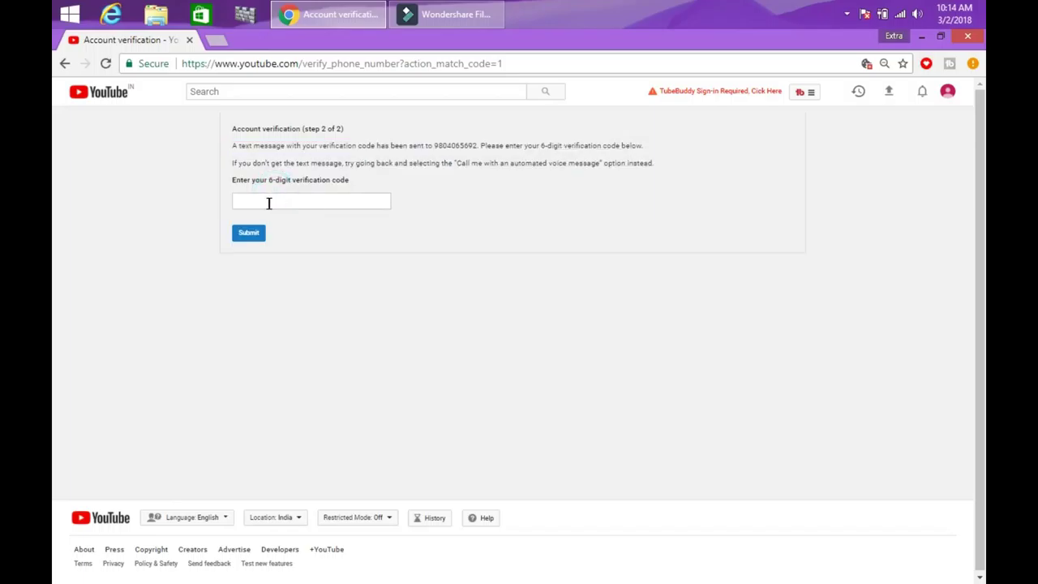
left_click(266, 199)
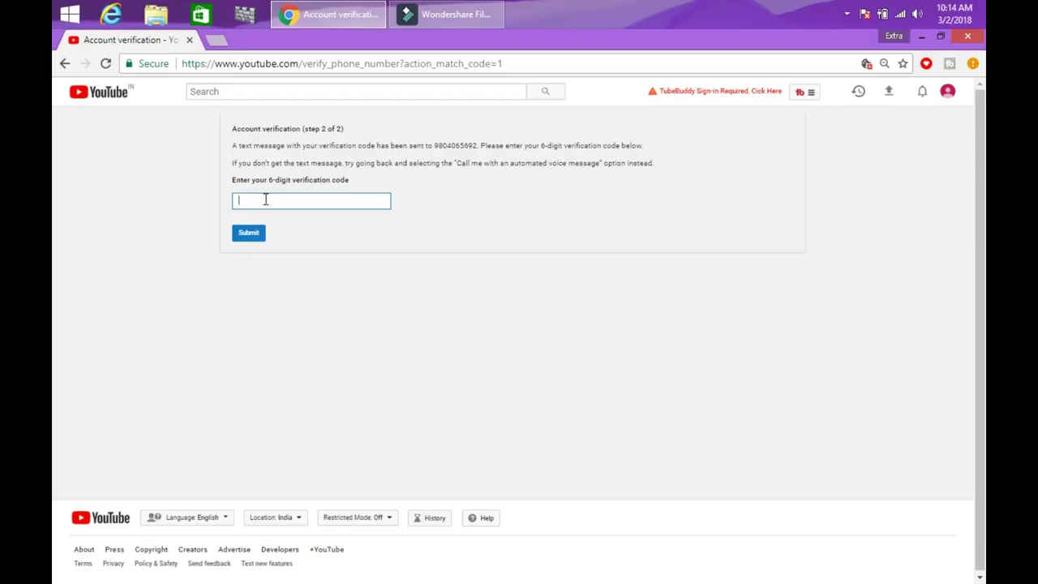
type("50")
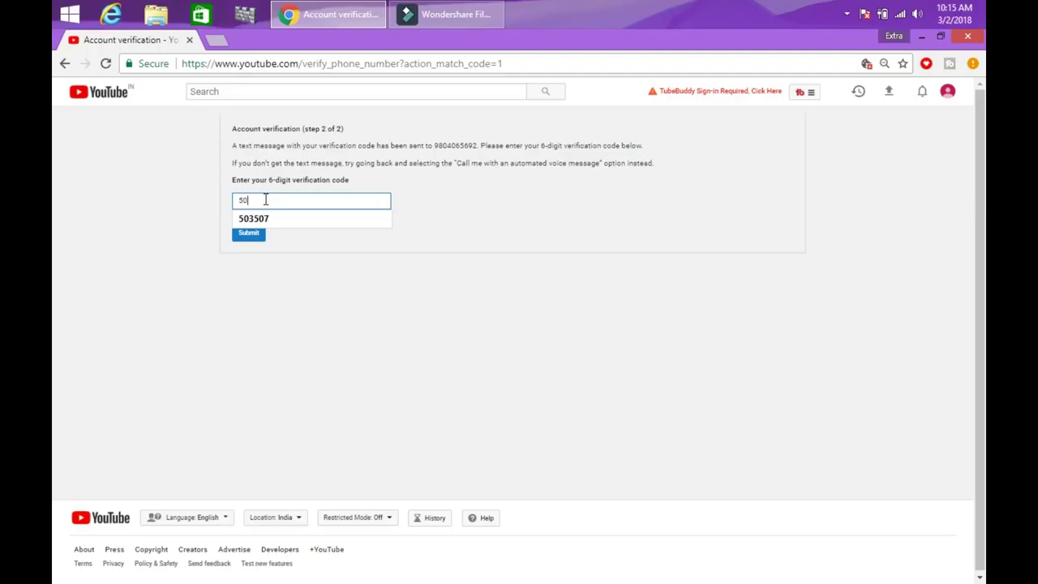
key("BackSpace")
key("BackSpace")
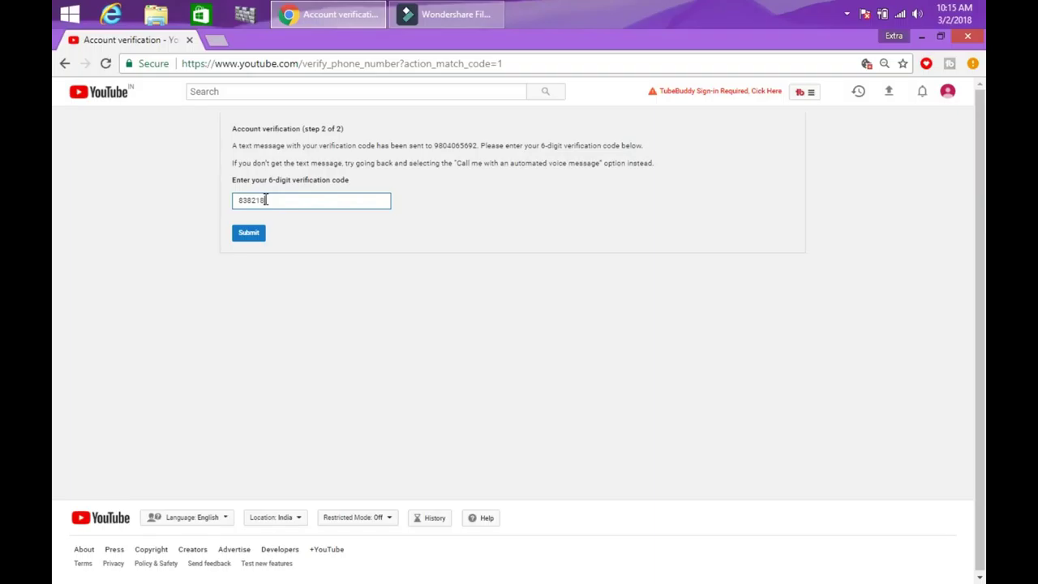
left_click(248, 234)
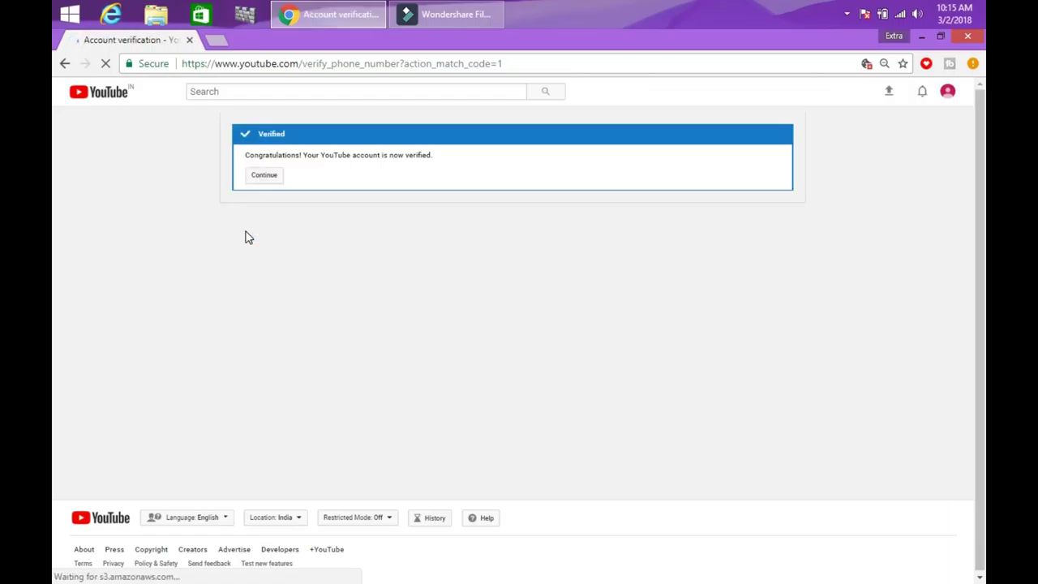
Continue from the Verified confirmation to the Live Dashboard with live streaming enabled.
left_click(261, 179)
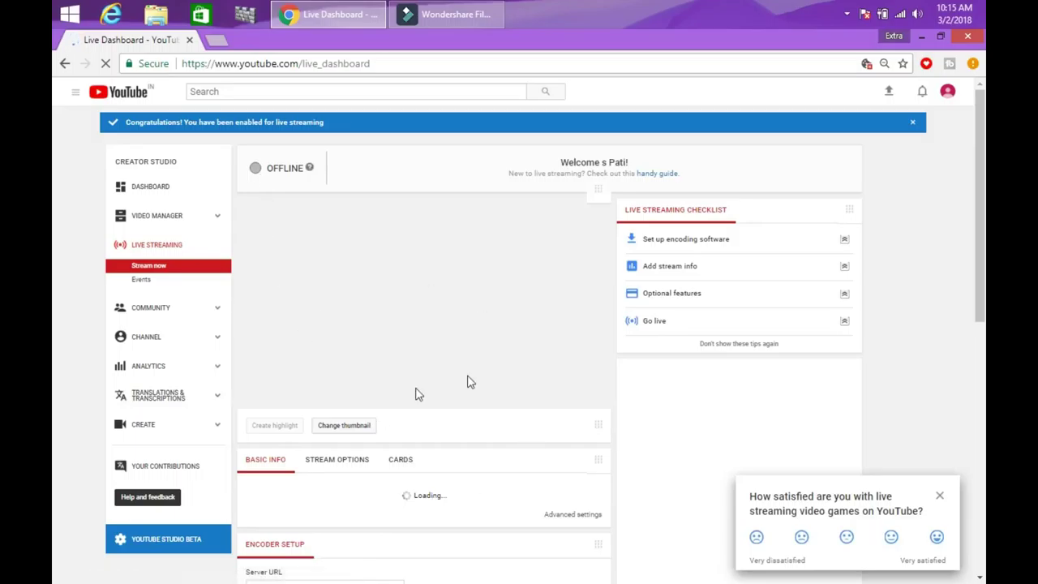
Go to the CHANNEL section's Status and features page in Creator Studio.
left_click(146, 342)
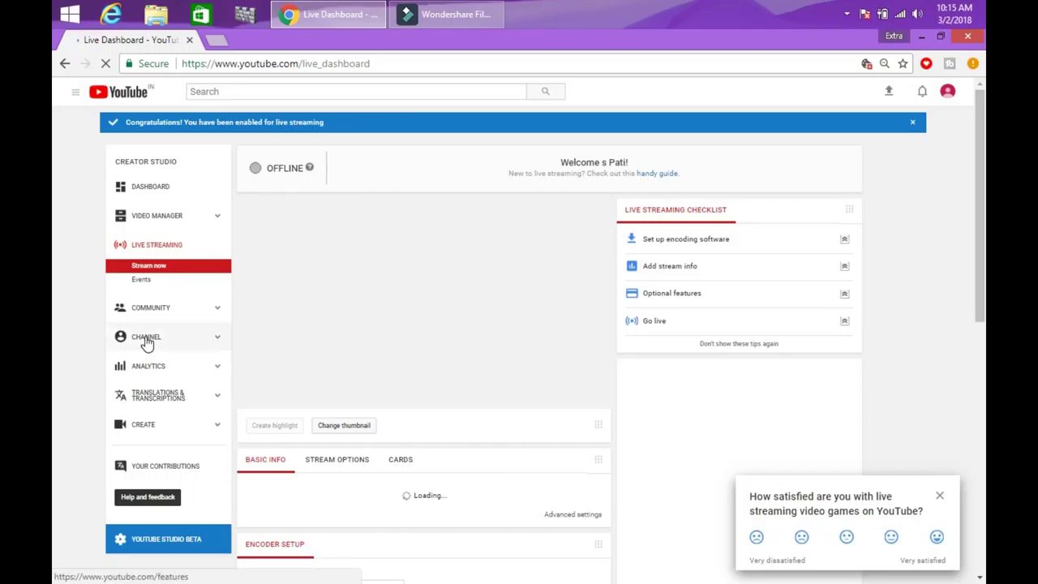
left_click(147, 342)
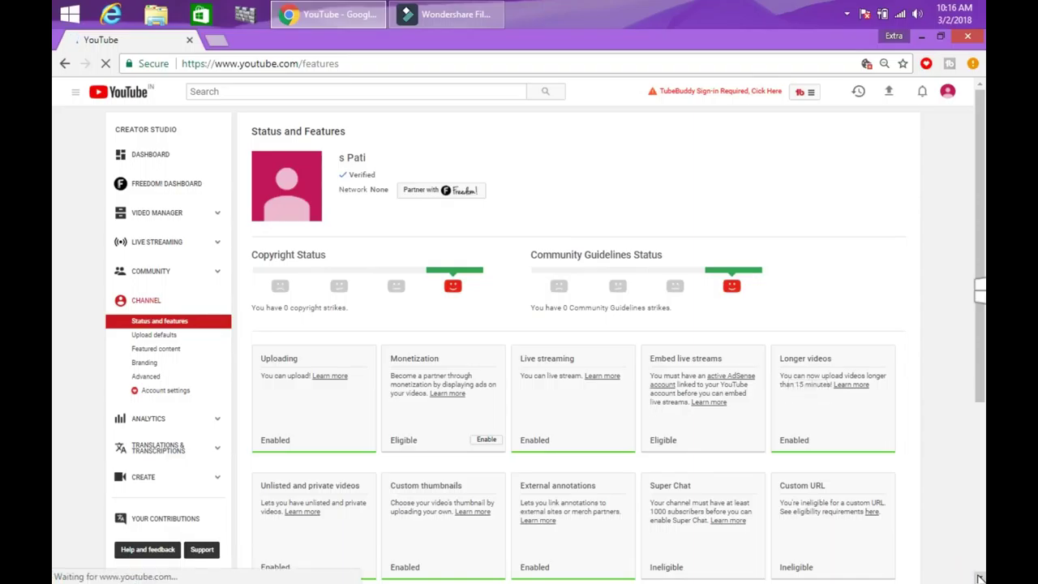
Review the channel feature cards, then go to the channel's own page via its avatar.
left_click(978, 577)
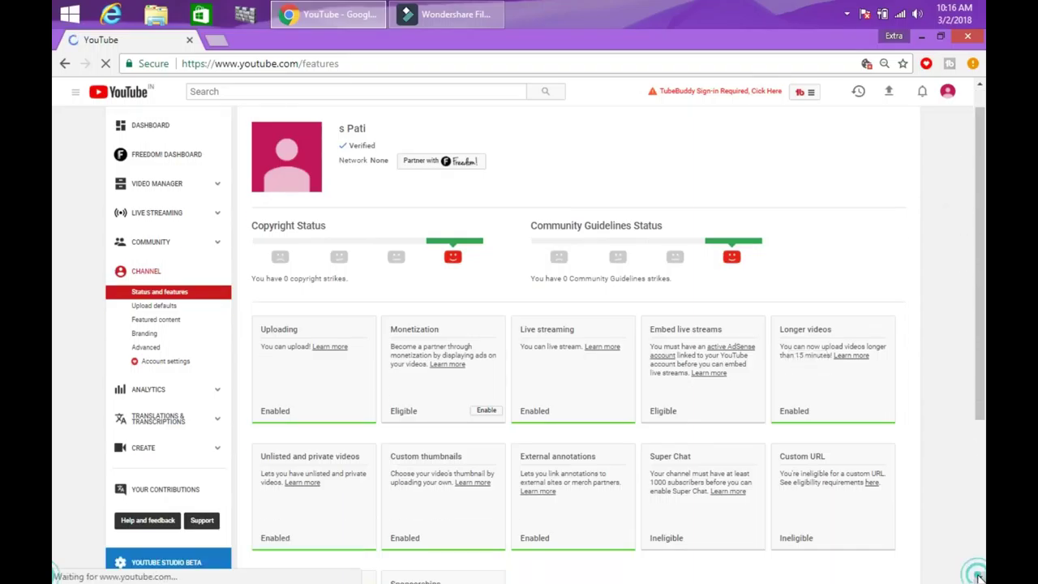
scroll(979, 577, "down", 4)
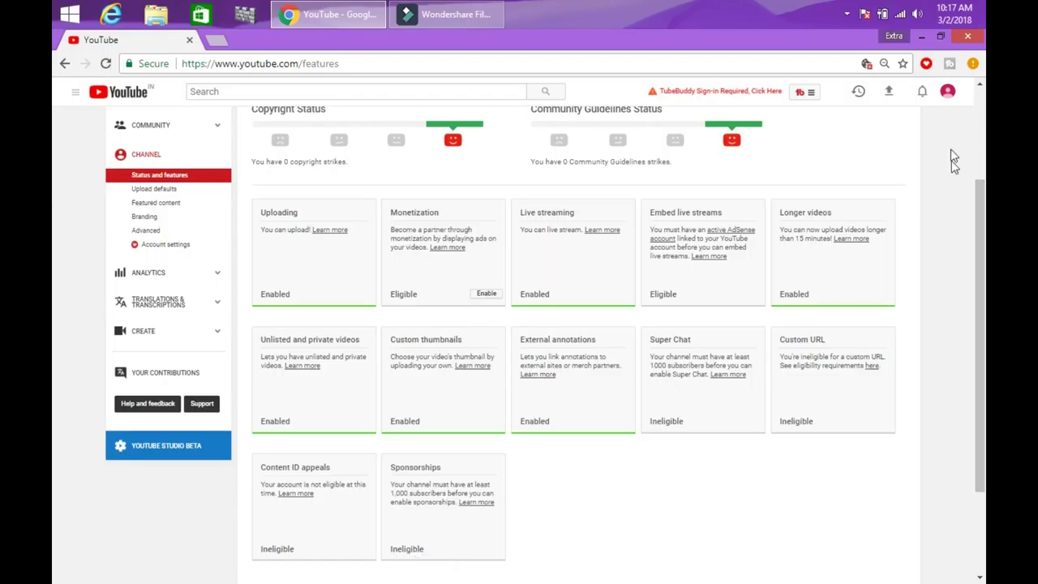
left_click(980, 121)
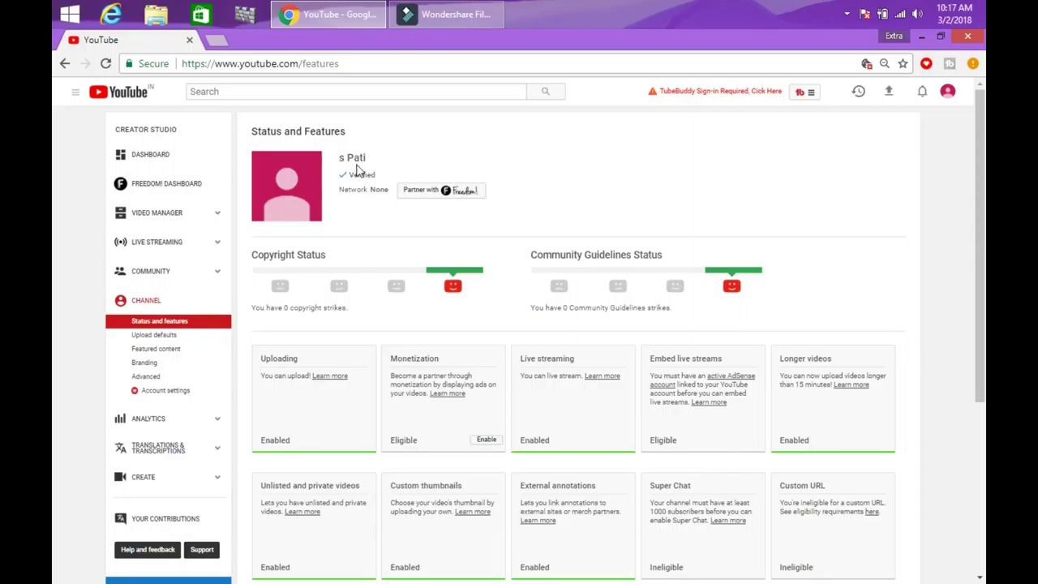
left_click(282, 200)
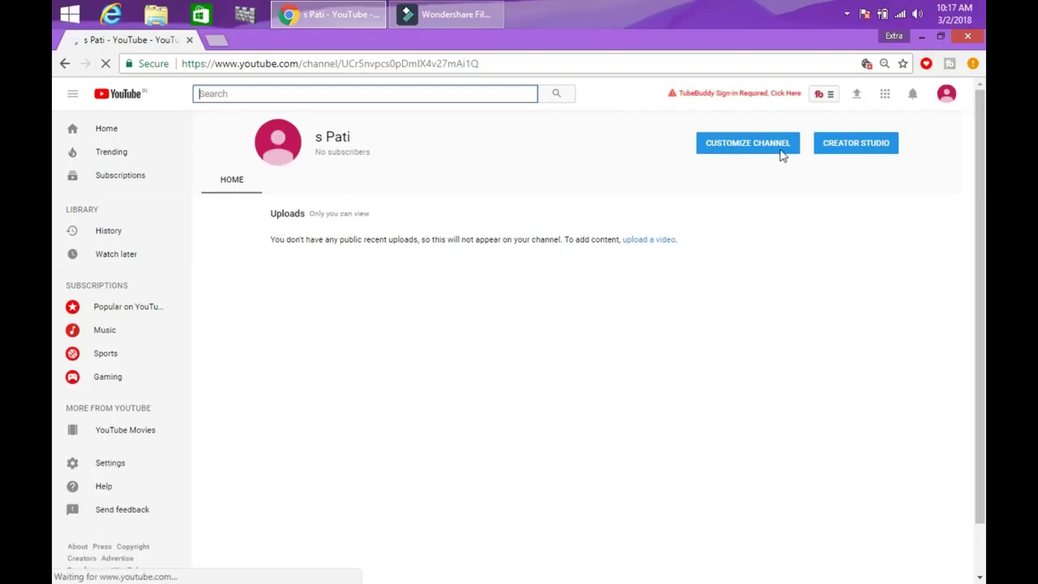
Start customizing the channel with the CUSTOMIZE CHANNEL button.
left_click(744, 146)
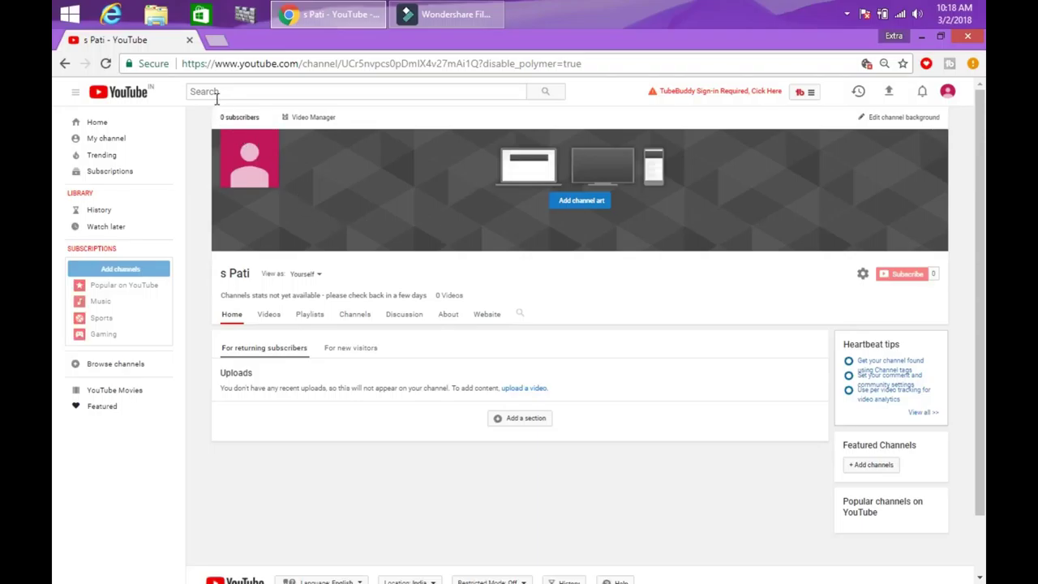
Search YouTube for 'extra knowledge' using the suggested completion of 'extra kno'.
left_click(212, 93)
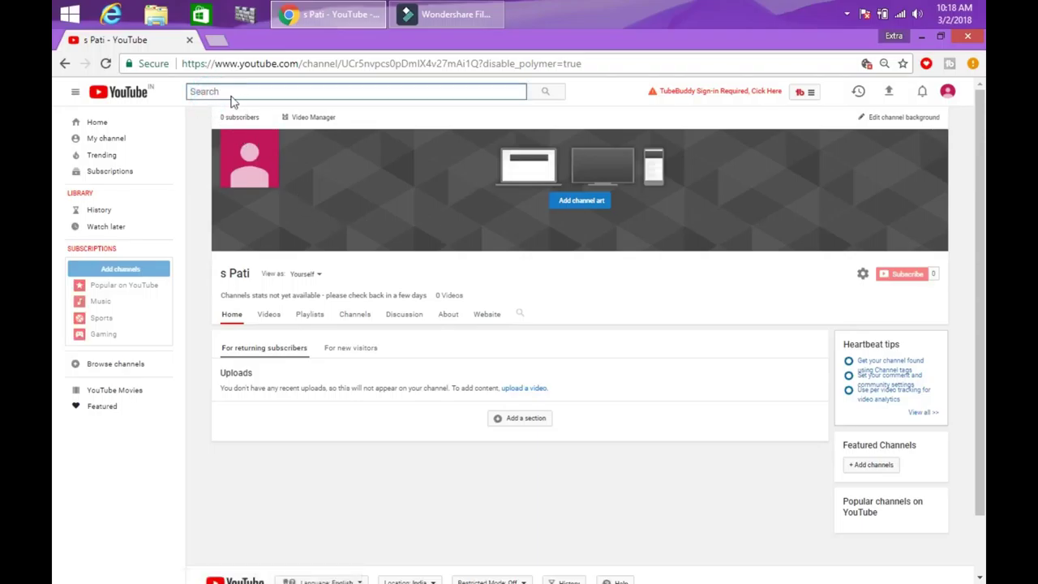
type("extr")
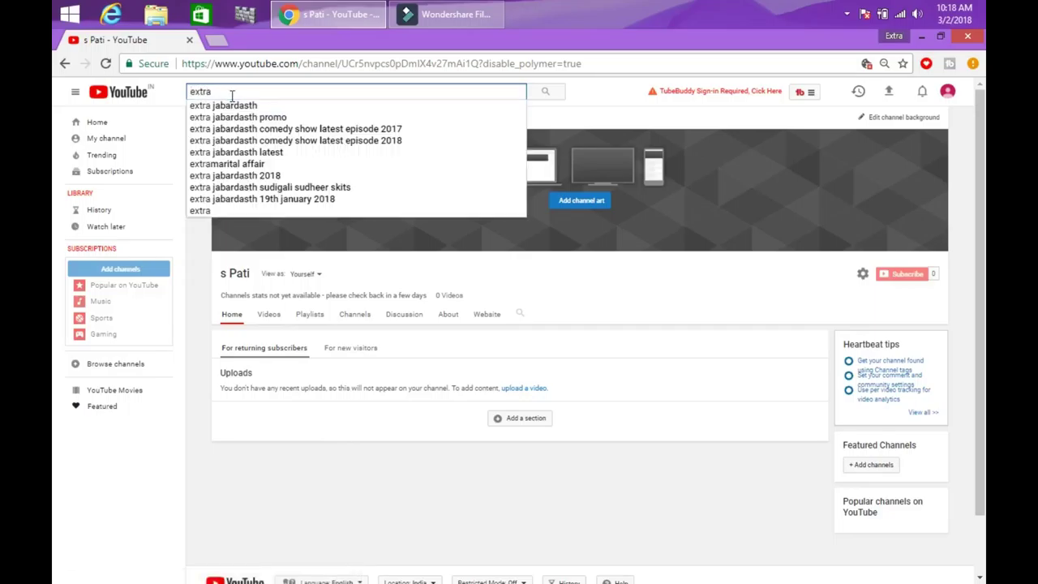
type("a kno")
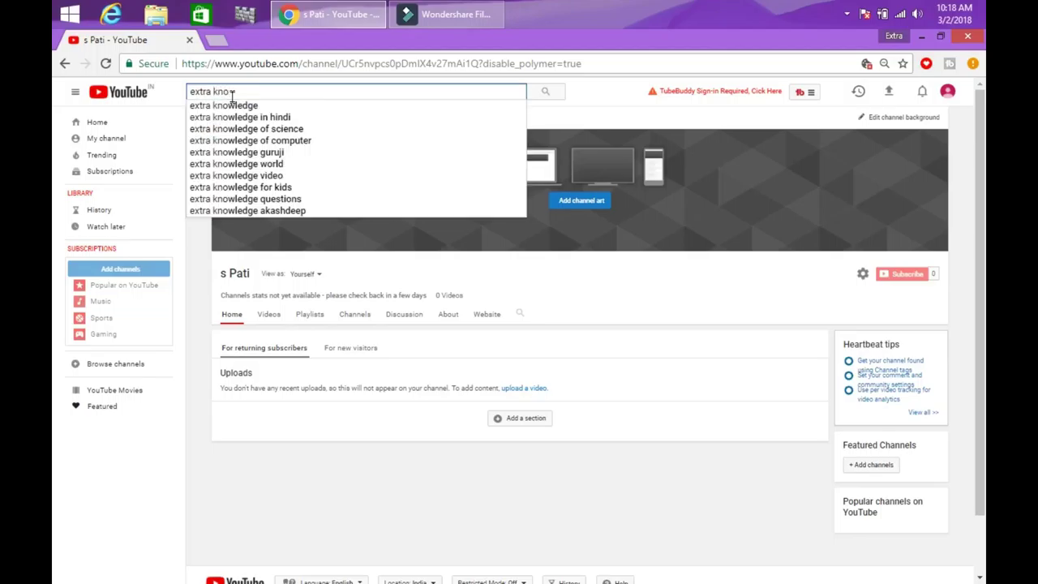
left_click(232, 106)
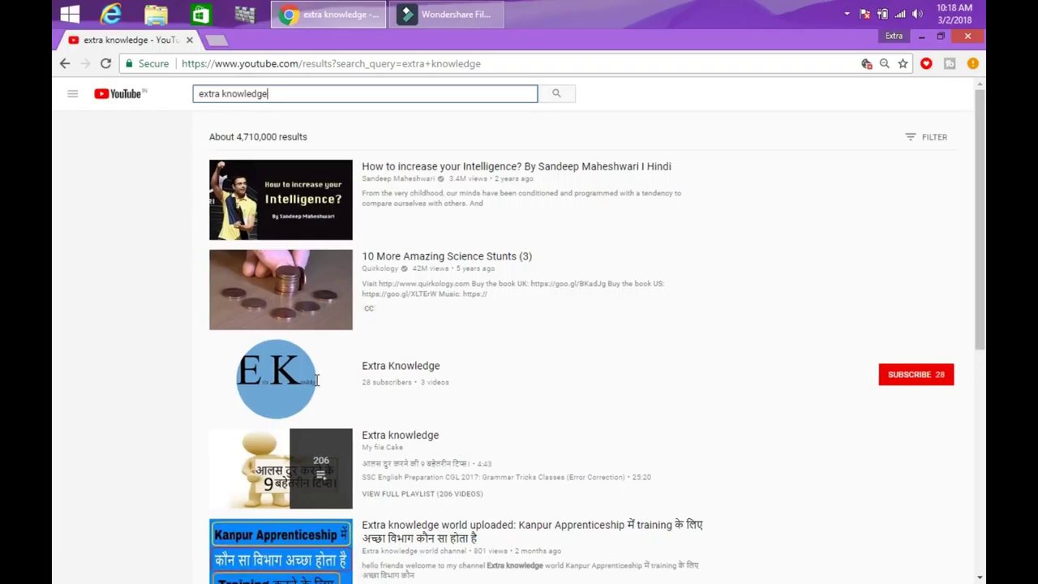
Visit the Extra Knowledge channel, pause its featured video, and go back.
left_click(277, 391)
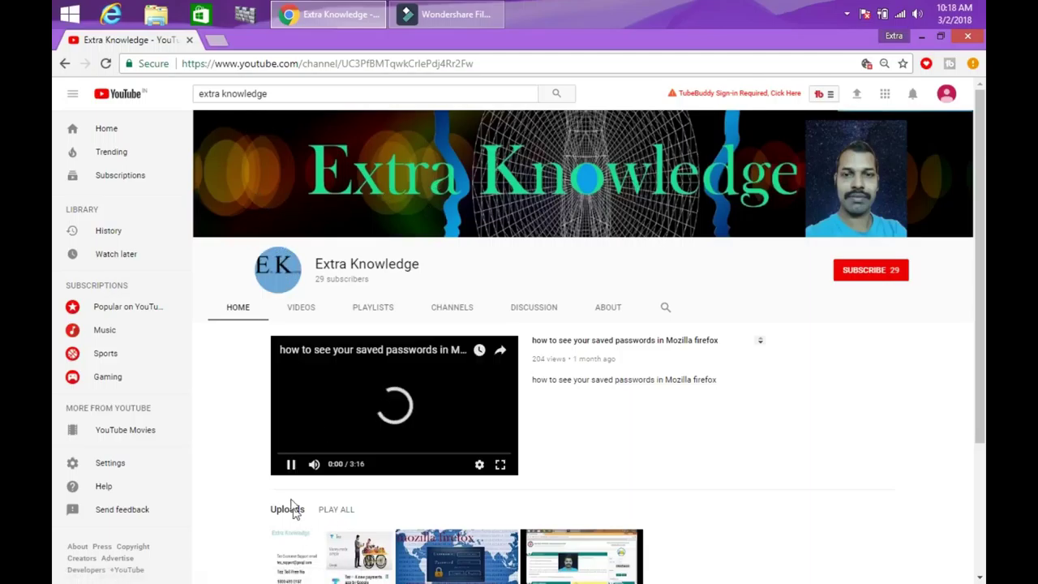
left_click(290, 466)
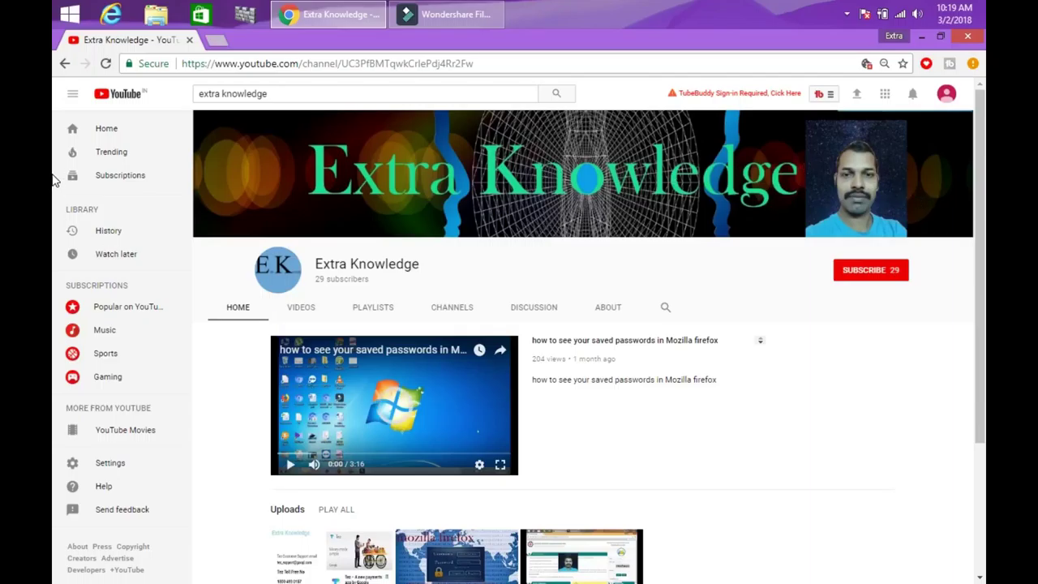
left_click(65, 65)
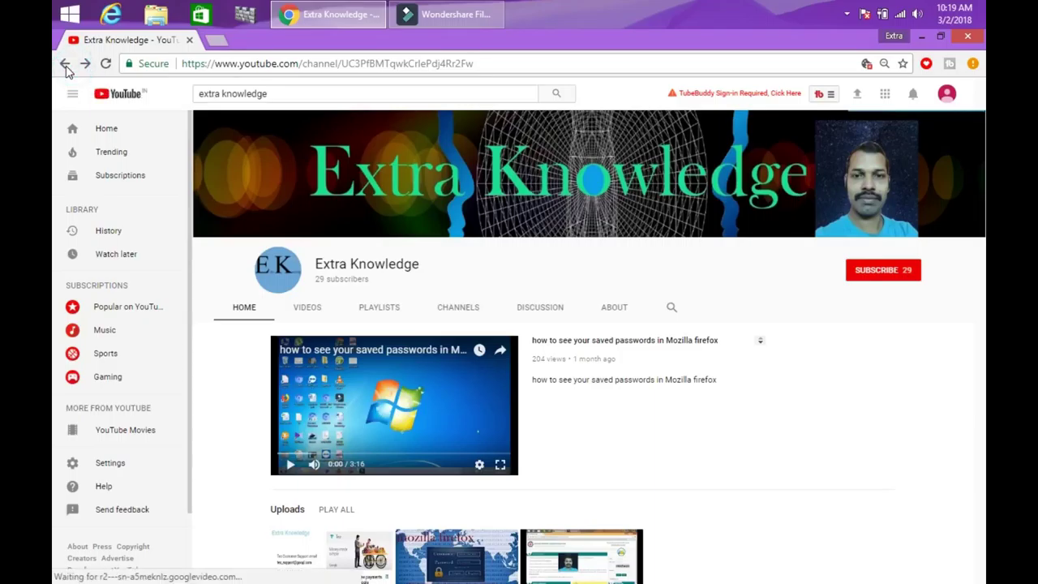
Go back to your own channel page and bring up its Channel settings.
left_click(65, 65)
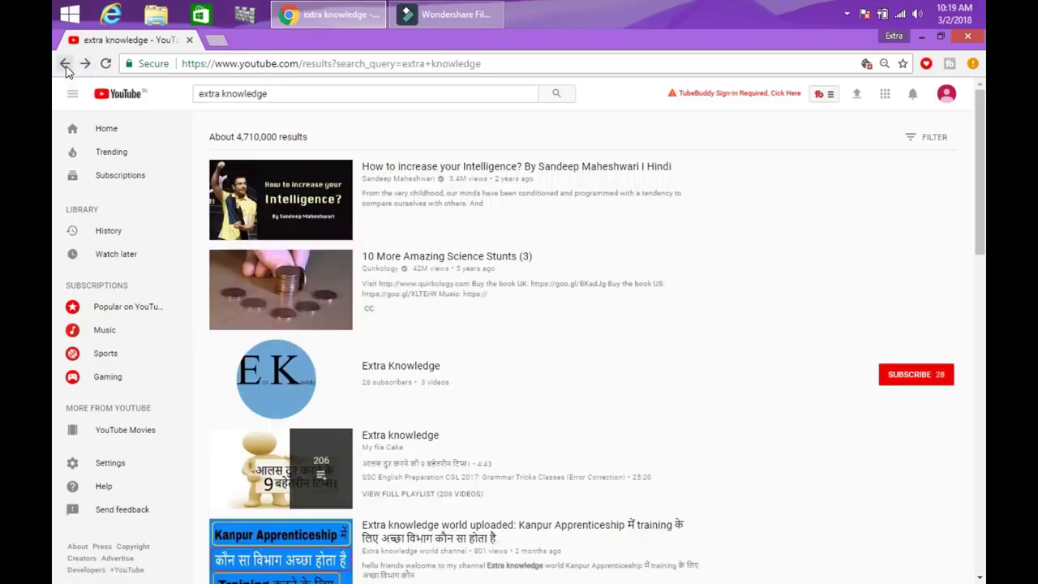
left_click(66, 69)
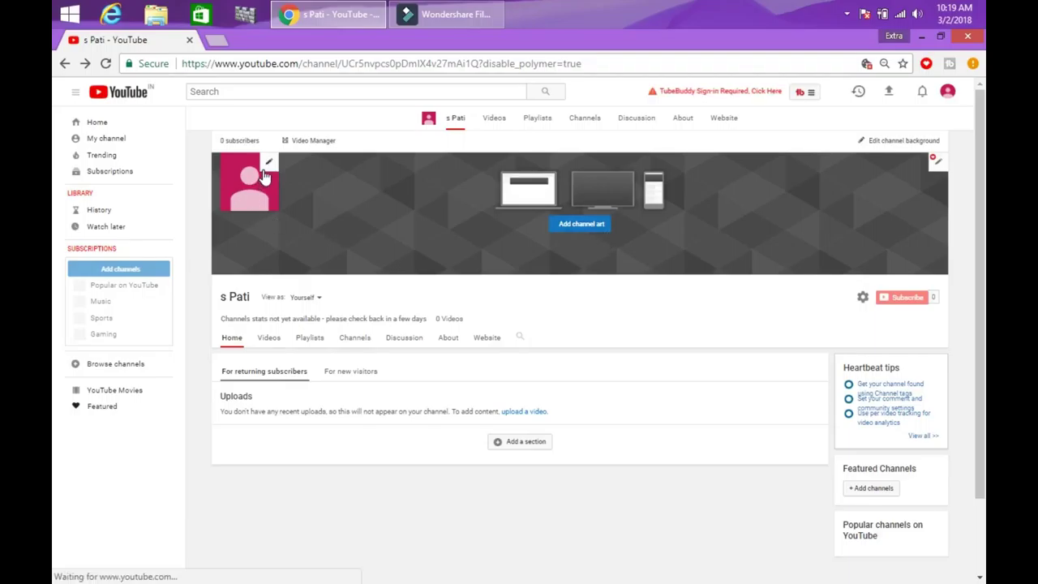
scroll(265, 166, "down", 1)
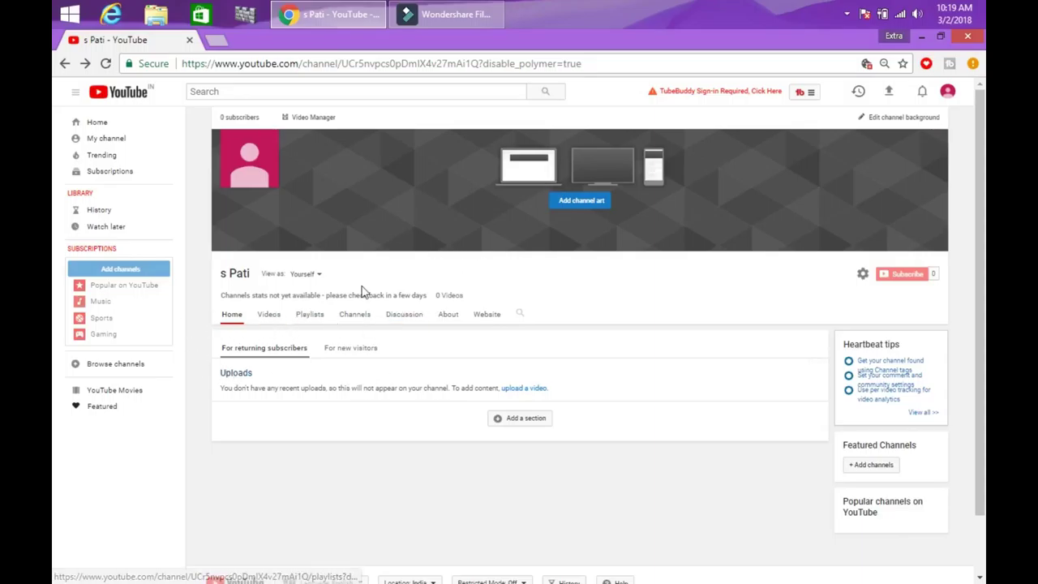
left_click(862, 274)
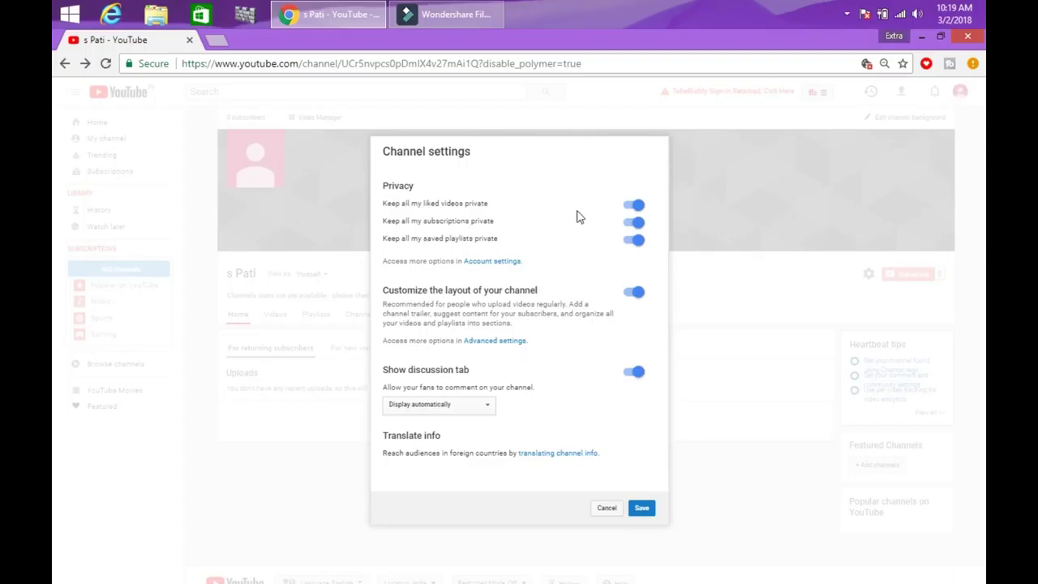
Toggle private subscriptions and save the channel settings with Customize the layout on.
left_click(631, 224)
left_click(640, 513)
left_click(640, 509)
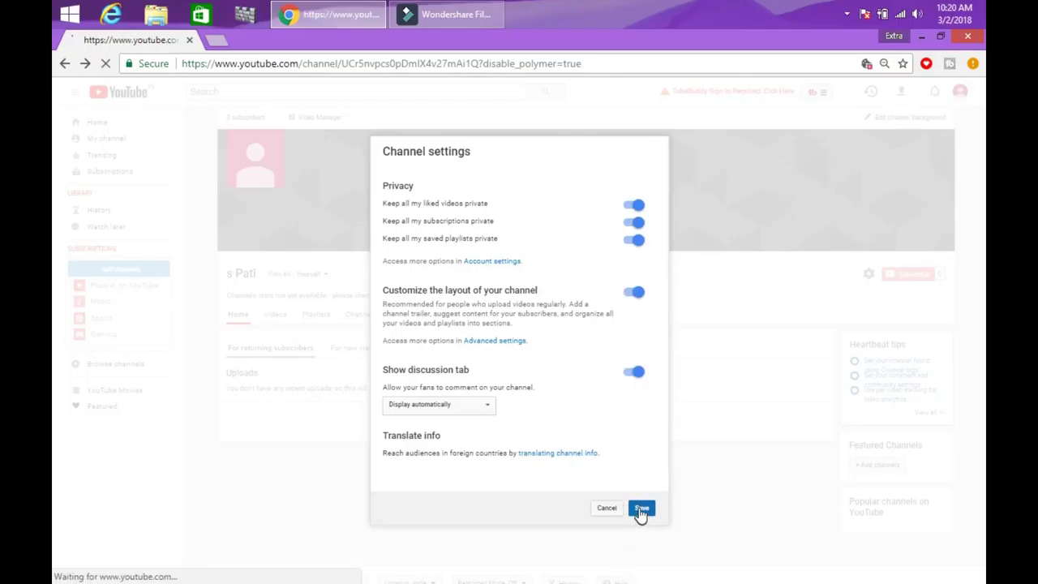
left_click(641, 510)
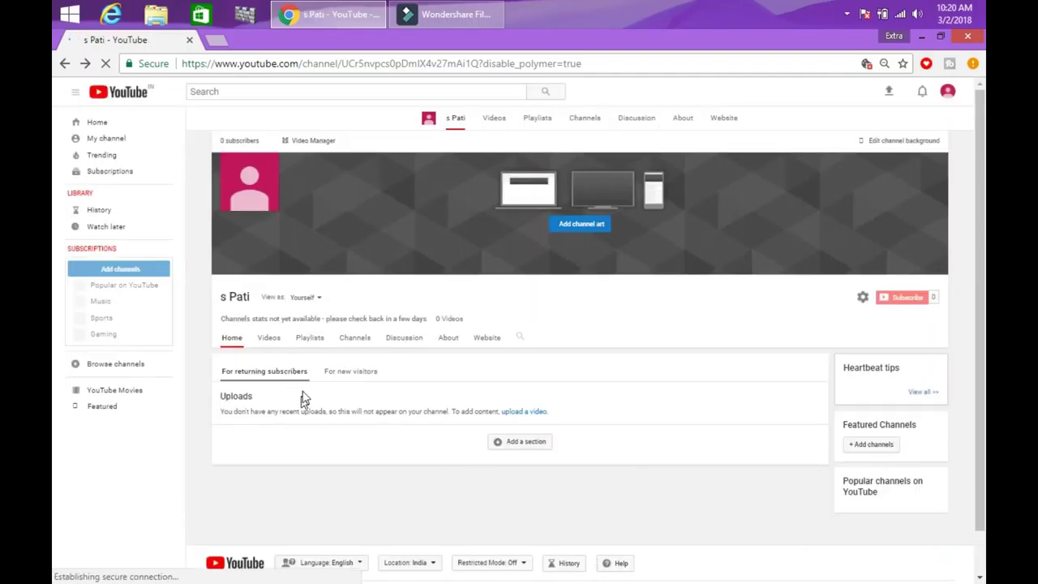
View the channel's Videos tab and its Grid display dropdown.
left_click(270, 339)
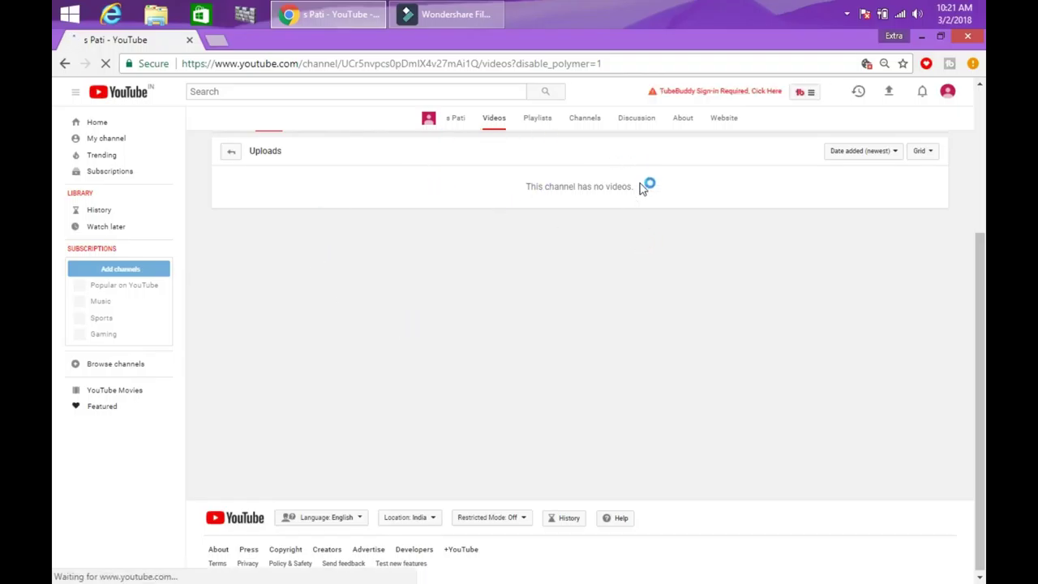
left_click(933, 154)
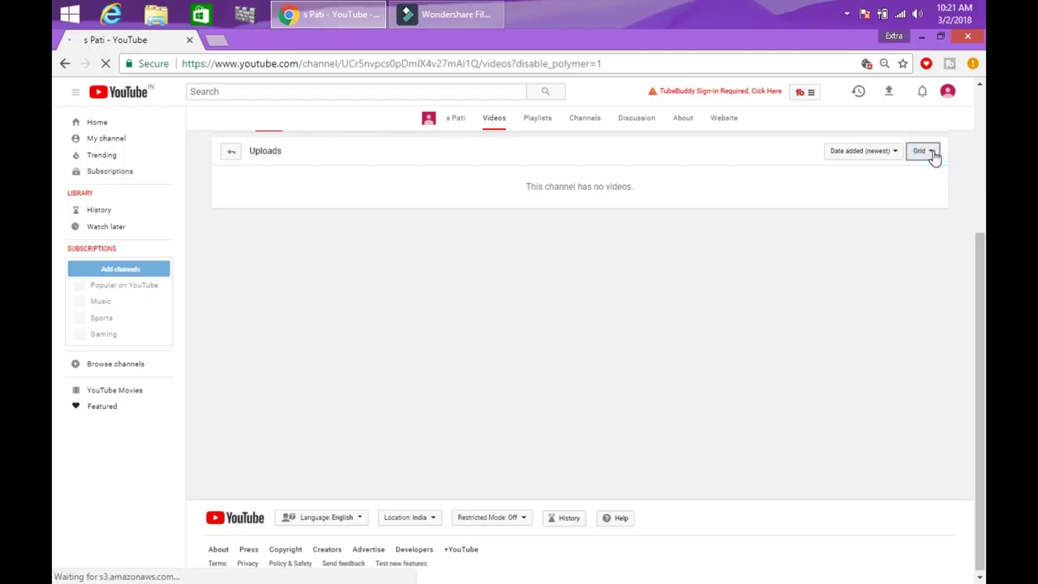